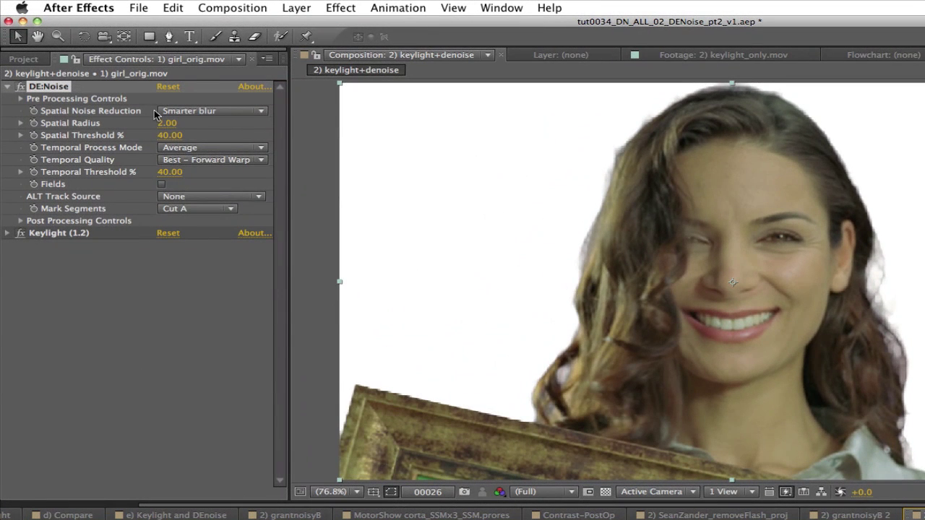
Step: Keep Smarter blur spatial reduction and lower both DE:Noise Spatial and Temporal Threshold % to 20
click(179, 114)
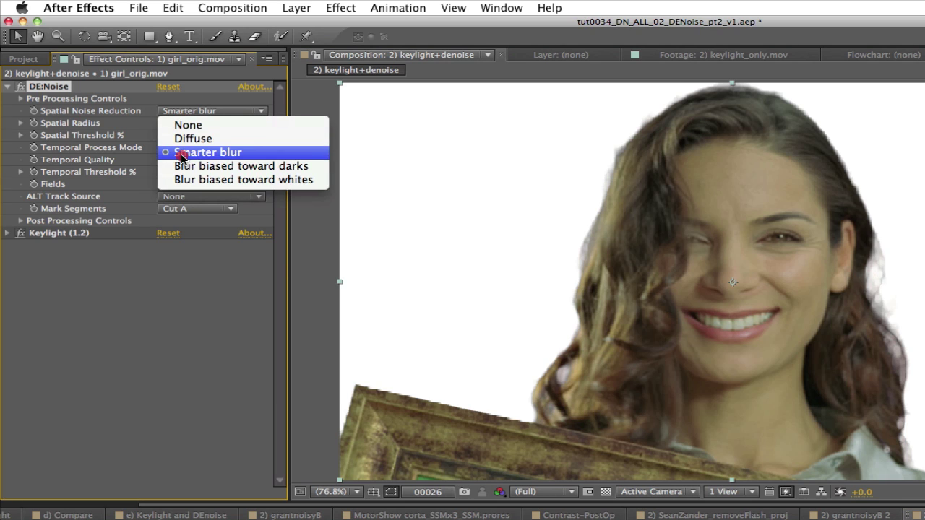
click(182, 151)
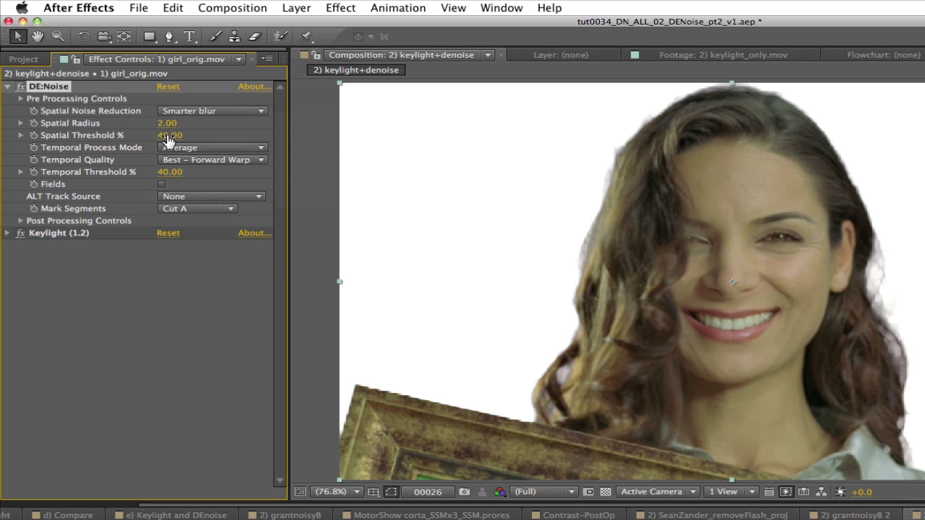
click(169, 137)
text(20)
key(Return)
click(167, 175)
key(Return)
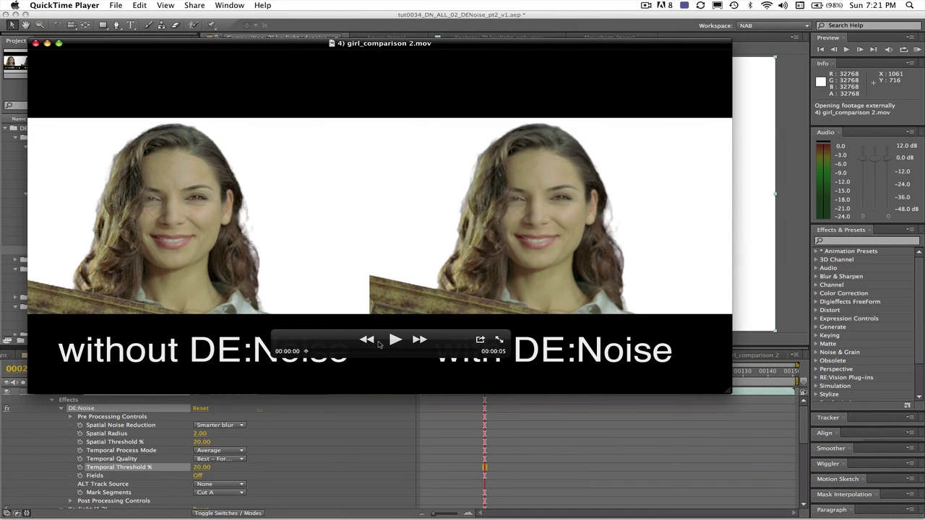
Step: Play the girl_comparison movie showing the keyed clip without and with DE:Noise
click(393, 339)
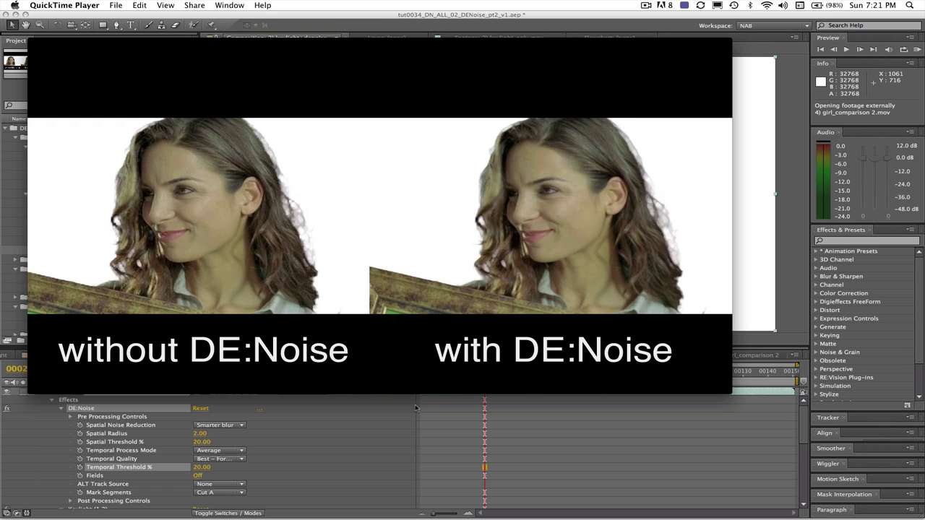
mouse_move(381, 342)
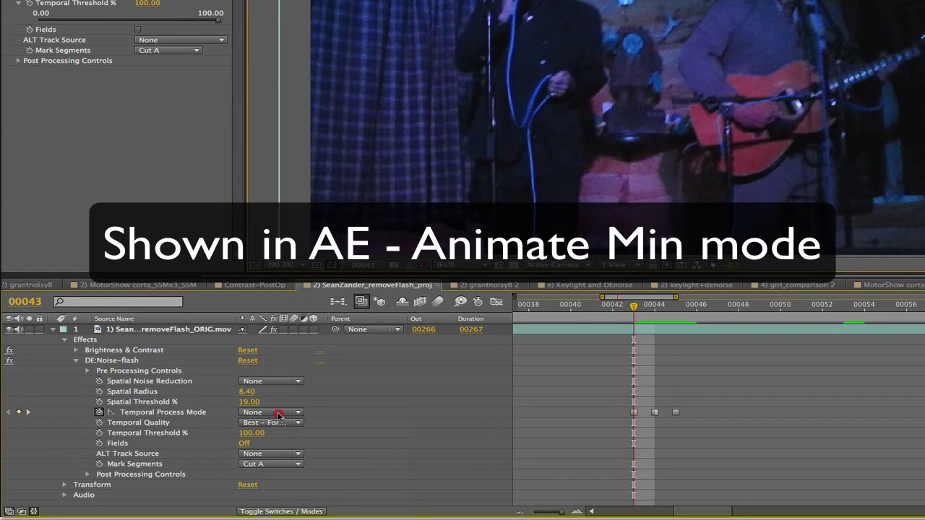
Step: Keyframe Temporal Process Mode as None, then Min at frame 00044, then None at 00045
click(278, 412)
click(269, 413)
click(30, 413)
click(255, 413)
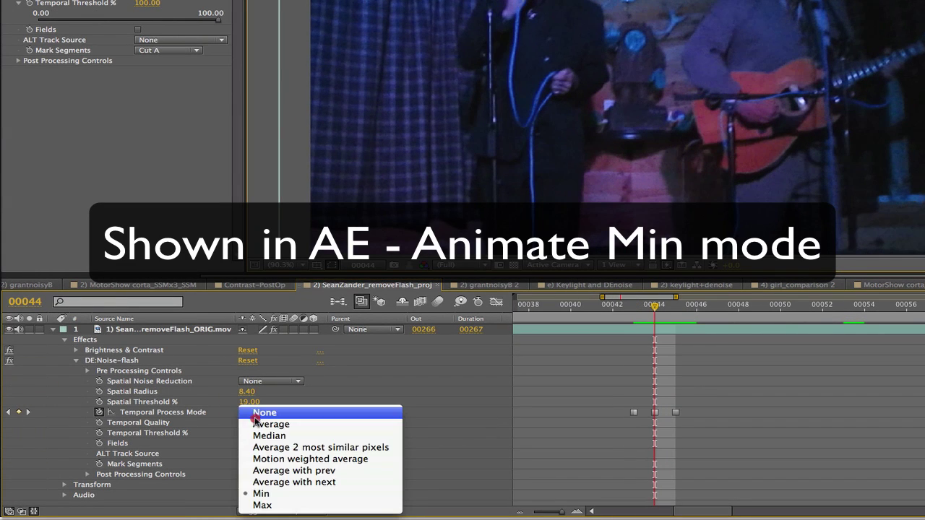
click(277, 494)
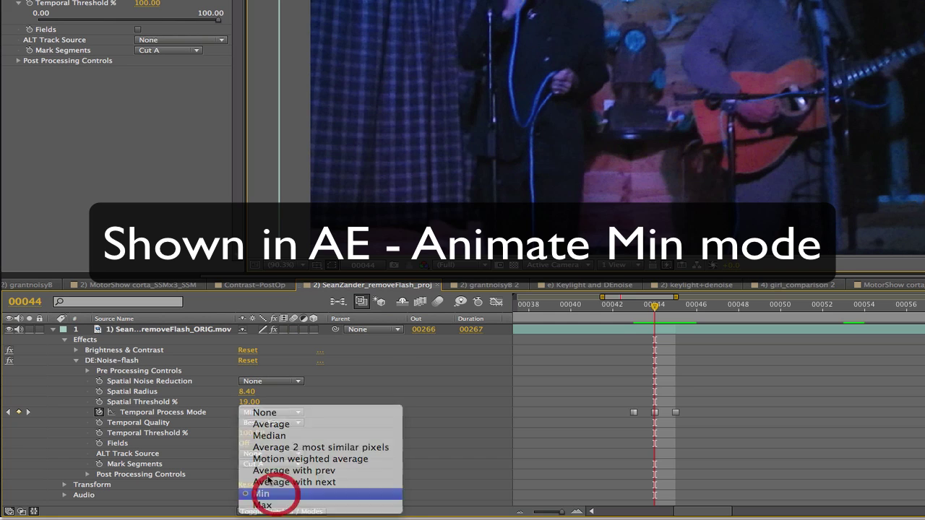
click(29, 413)
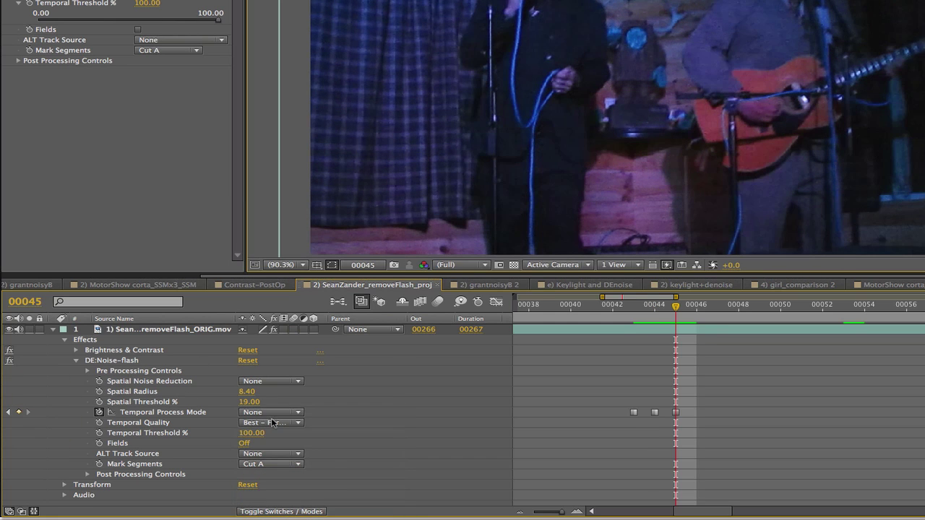
click(293, 416)
click(293, 414)
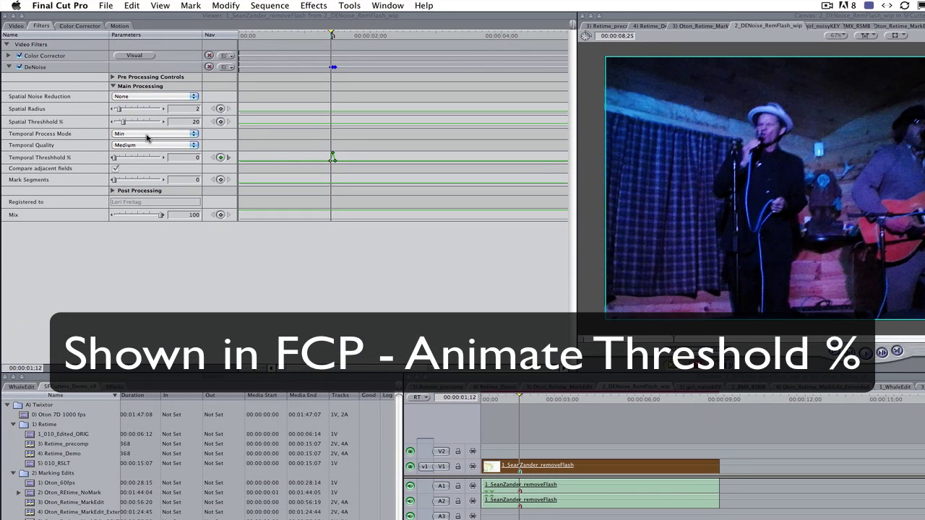
Step: Set DeNoise Temporal Process Mode to Min and step through Temporal Threshold % keyframes 100 and 0
click(147, 137)
click(147, 137)
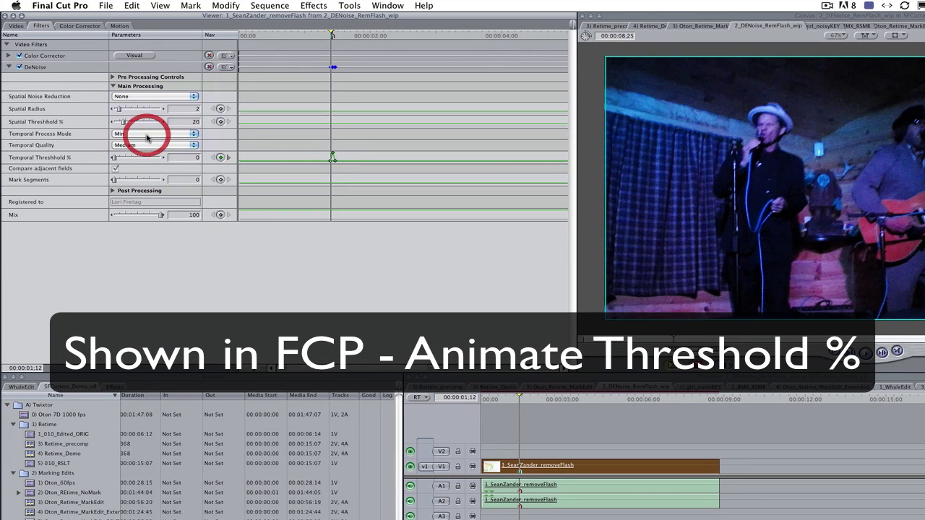
click(229, 157)
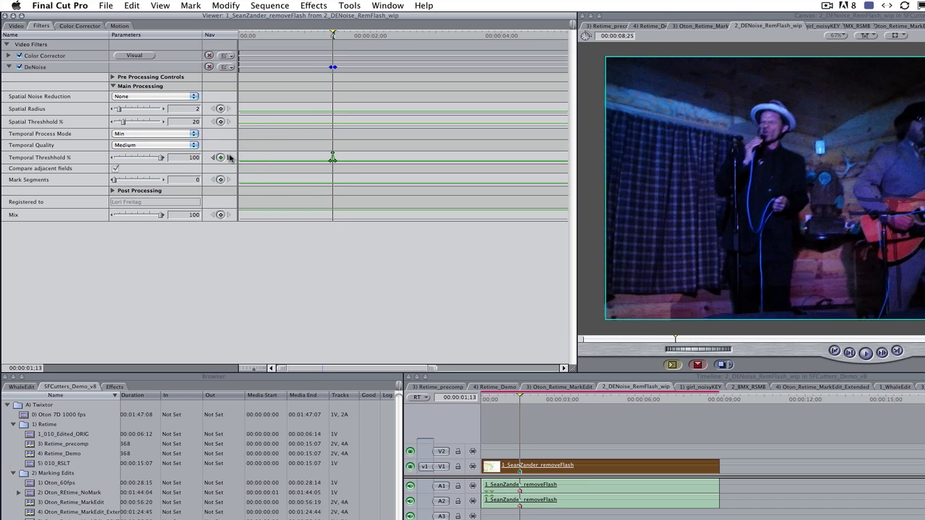
click(230, 157)
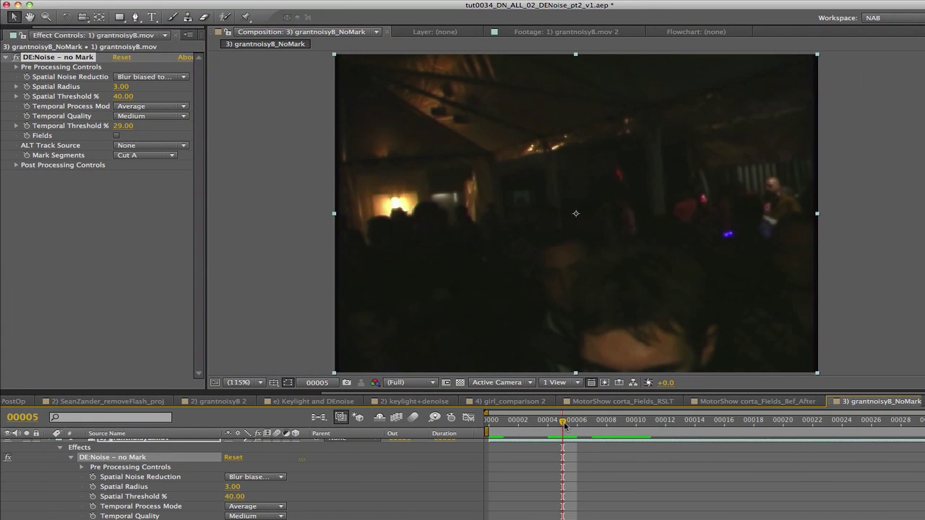
Step: Scrub the grantnoisy8_NoMark comp from frame 00005 to 00010 to inspect smearing at the cut
drag(563, 425, 617, 431)
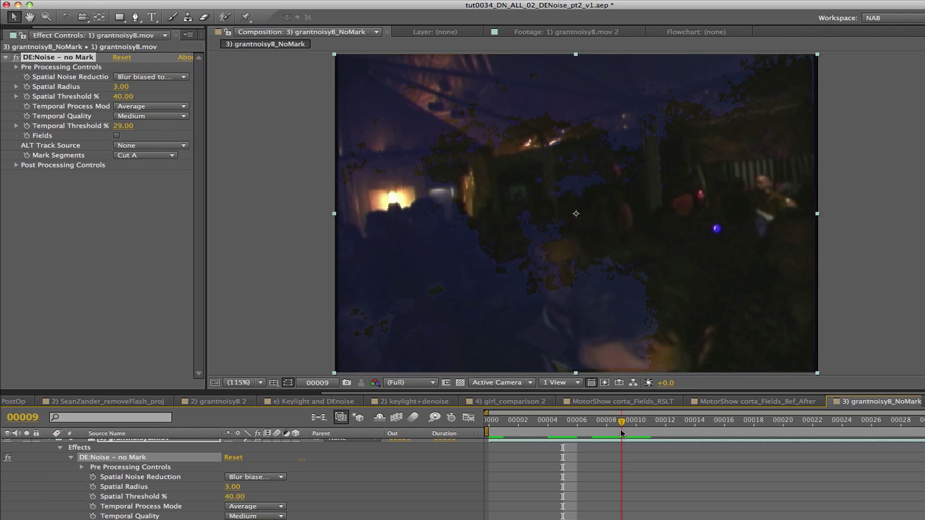
drag(621, 432, 597, 437)
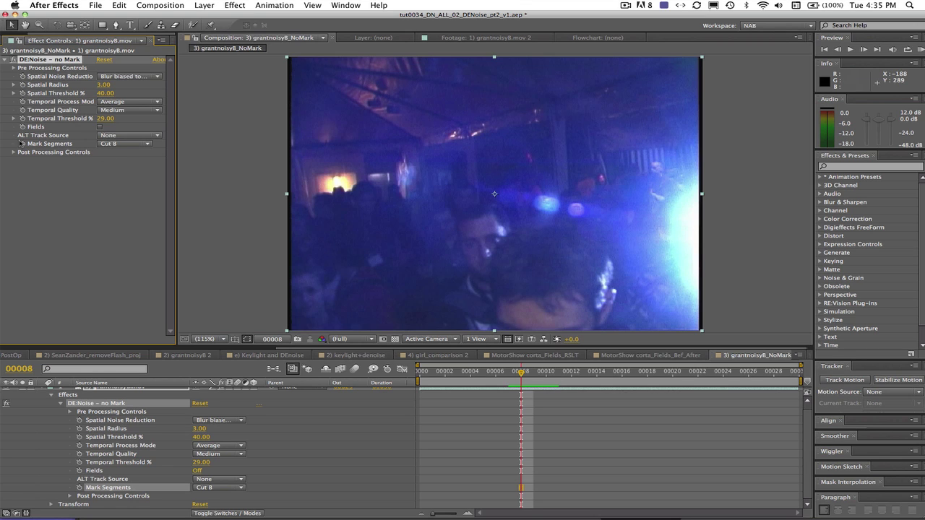
Step: Start keyframing Mark Segments and set it to Cut A on frame 00007
click(22, 143)
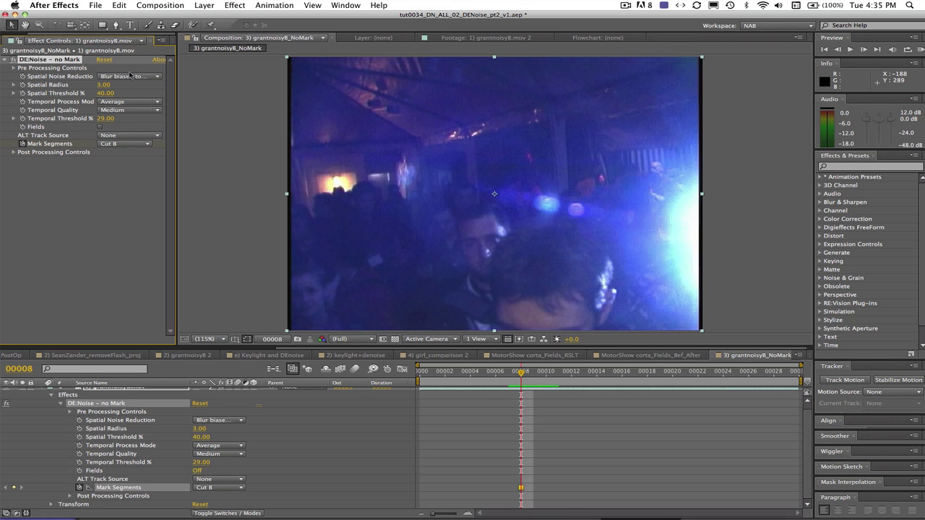
key(Page_Up)
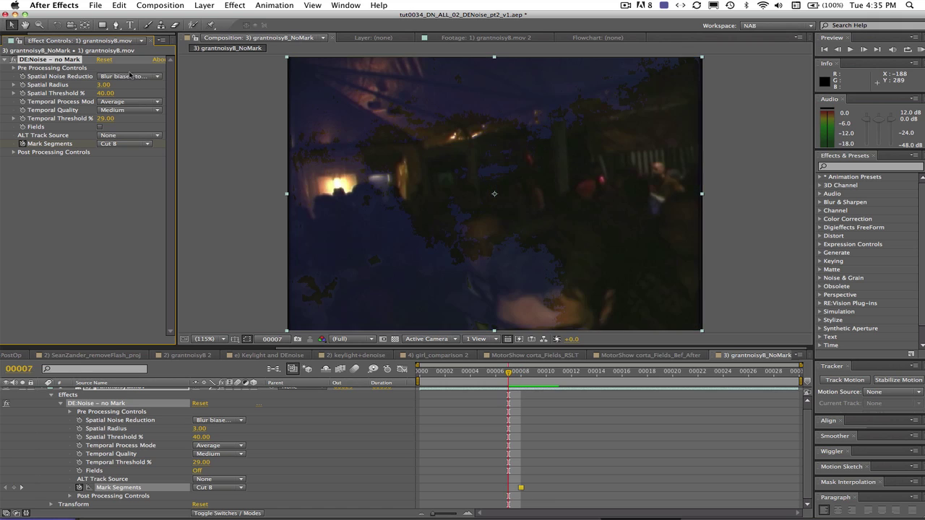
click(115, 144)
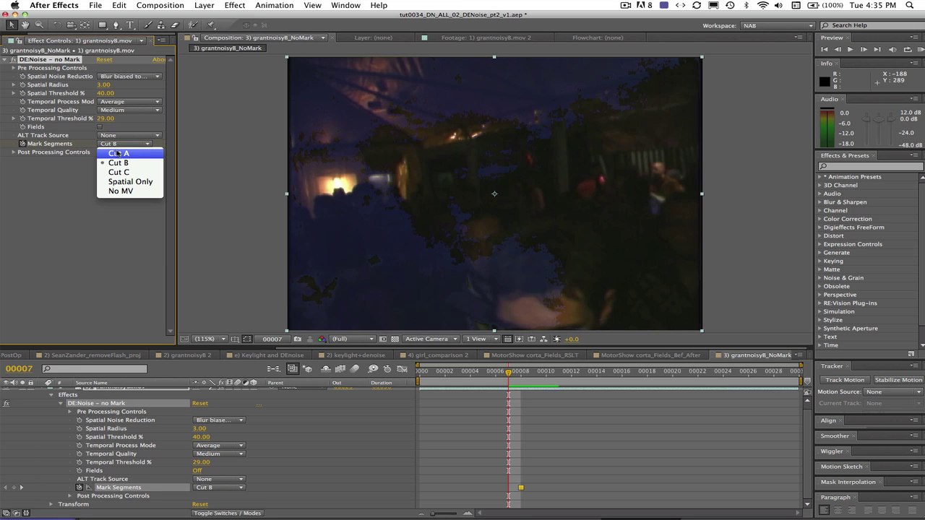
click(117, 153)
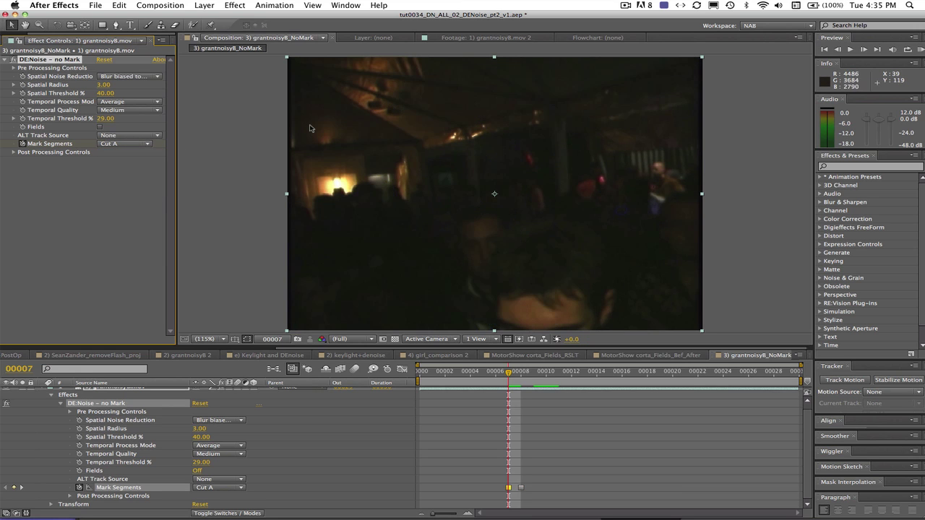
key(Page_Down)
click(123, 143)
click(119, 152)
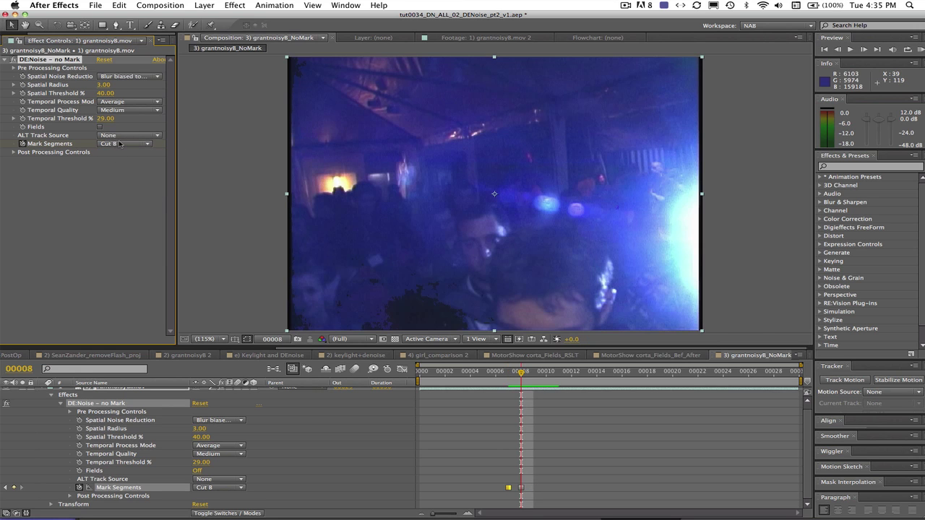
Step: Keep Cut B at frame 00008, set Cut A at 00009, then step across the cut to check
click(120, 144)
click(125, 163)
key(Page_Down)
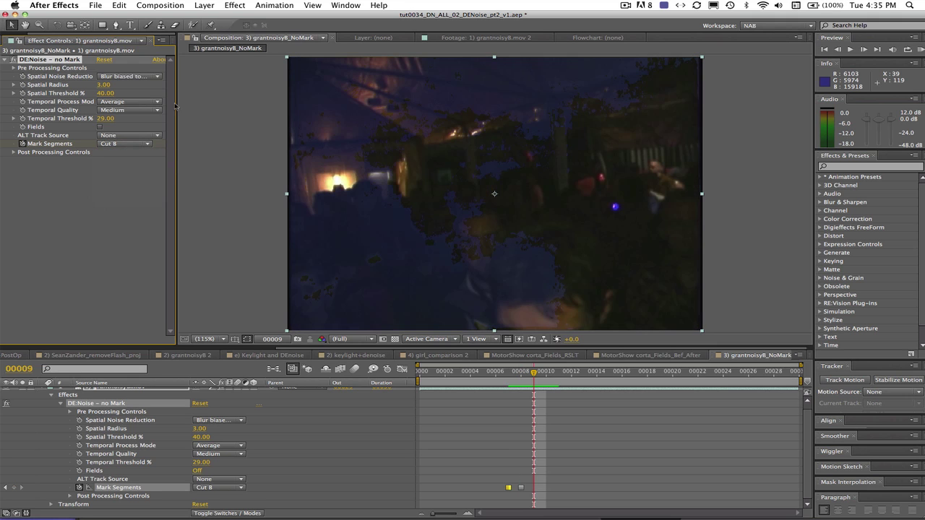
click(109, 144)
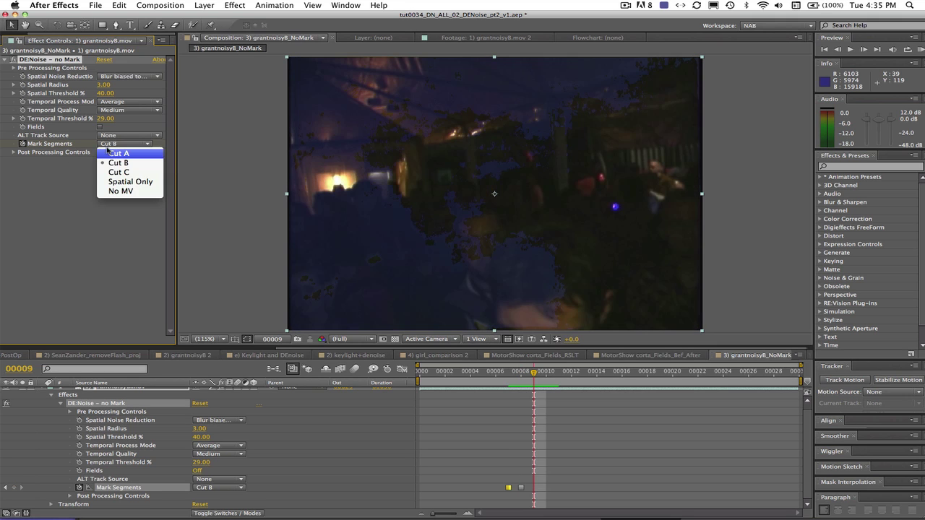
click(109, 152)
key(Page_Up)
key(Page_Up)
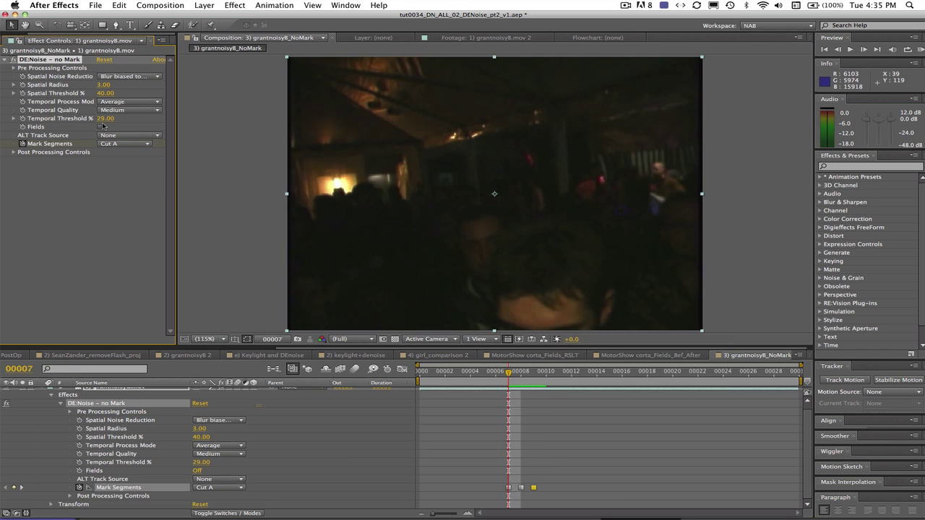
key(Page_Down)
key(Page_Down)
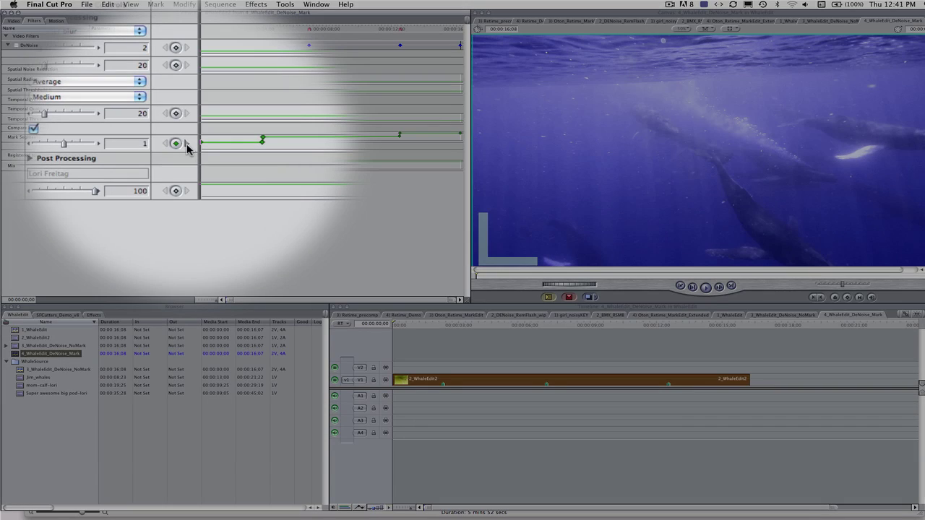
Step: Step through every Mark Segments keyframe on the whale clip, from the first through 16:07
click(206, 152)
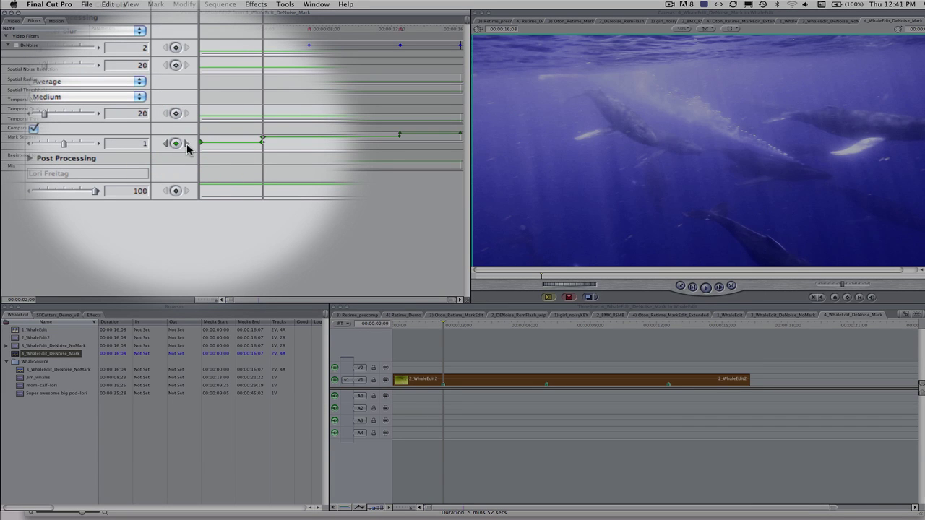
click(186, 145)
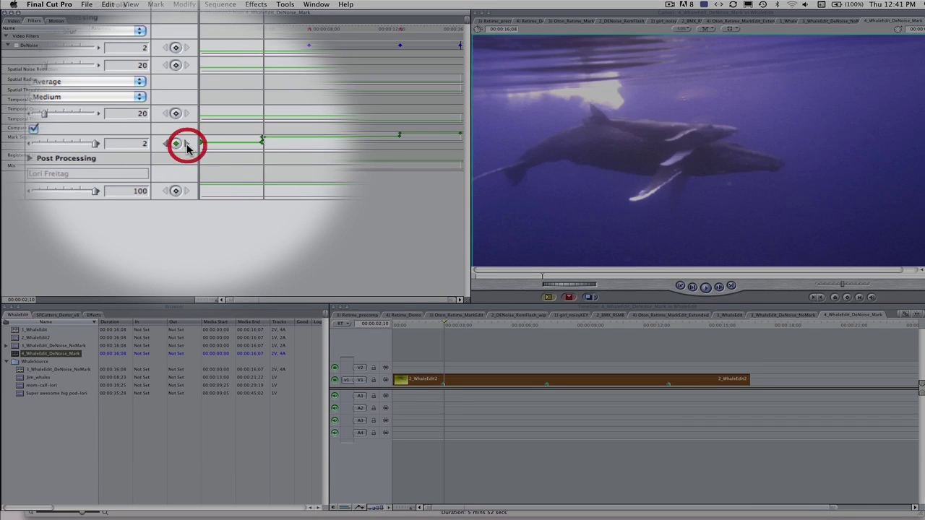
click(186, 145)
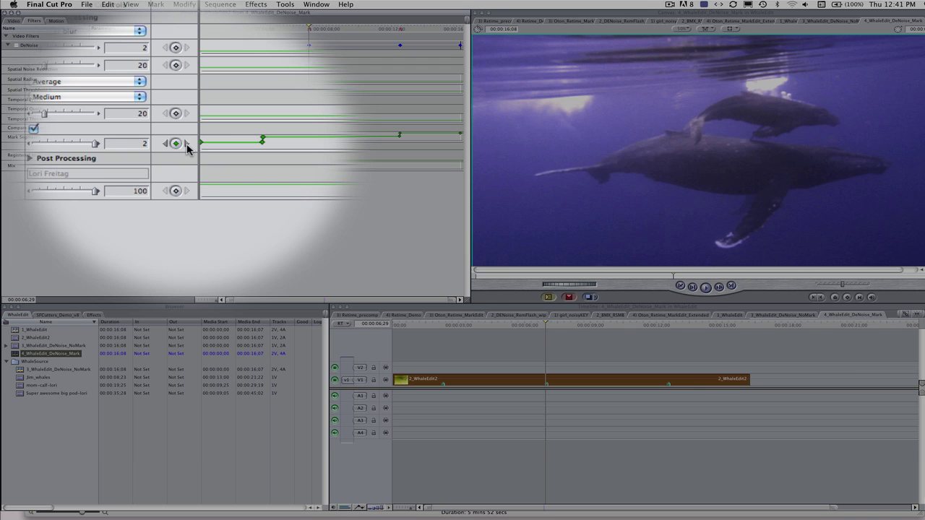
click(186, 144)
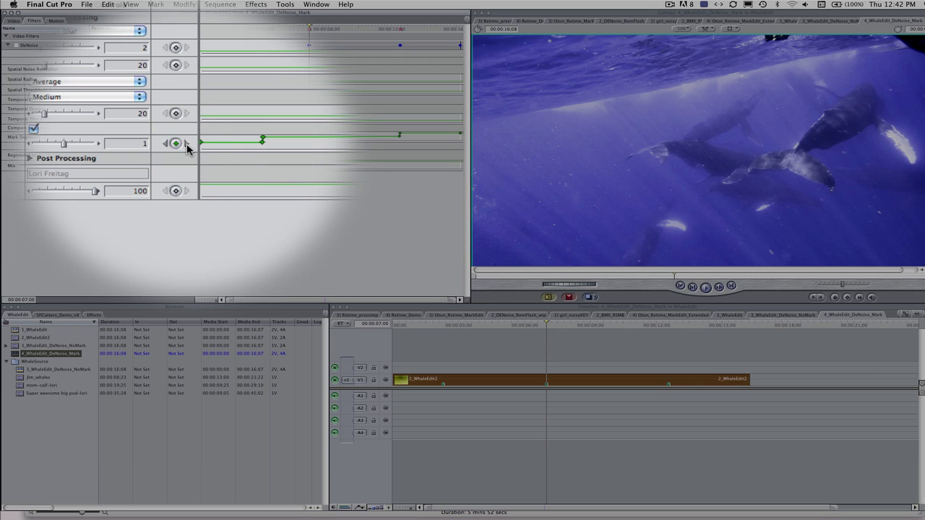
click(186, 145)
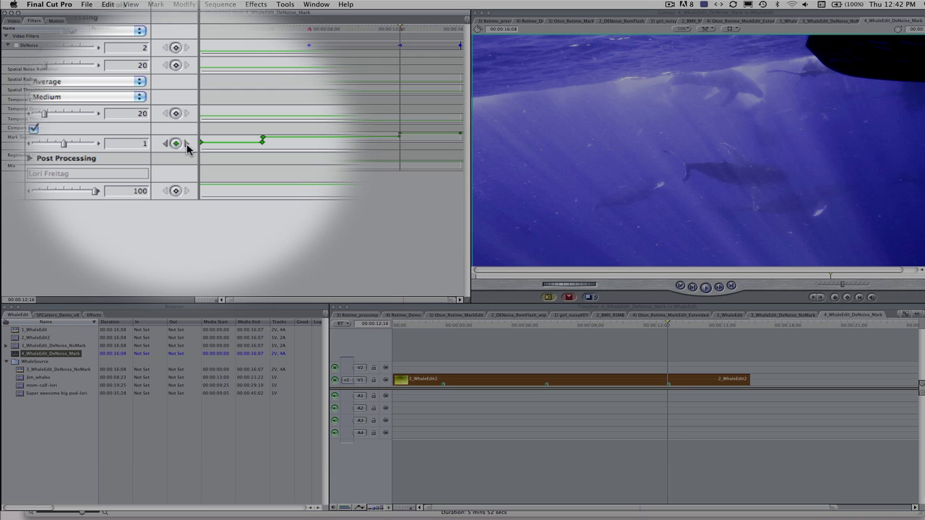
click(186, 144)
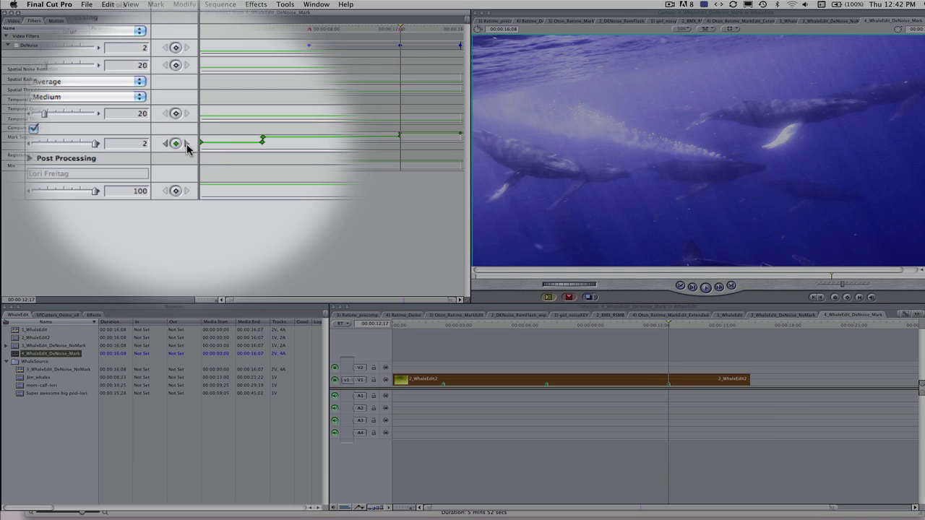
click(186, 144)
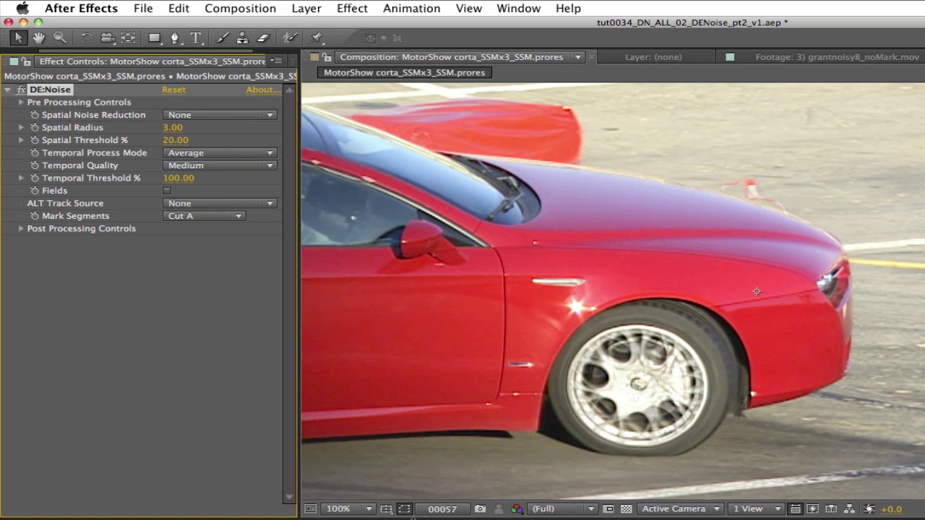
Step: Set Spatial Noise Reduction to None and Temporal Quality to Best – Forward Warp
click(214, 117)
click(202, 127)
click(214, 166)
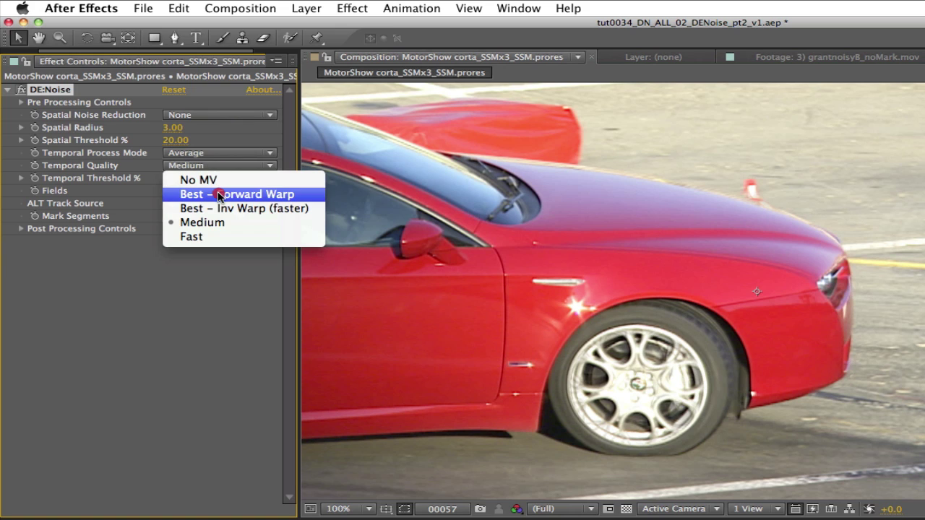
click(218, 194)
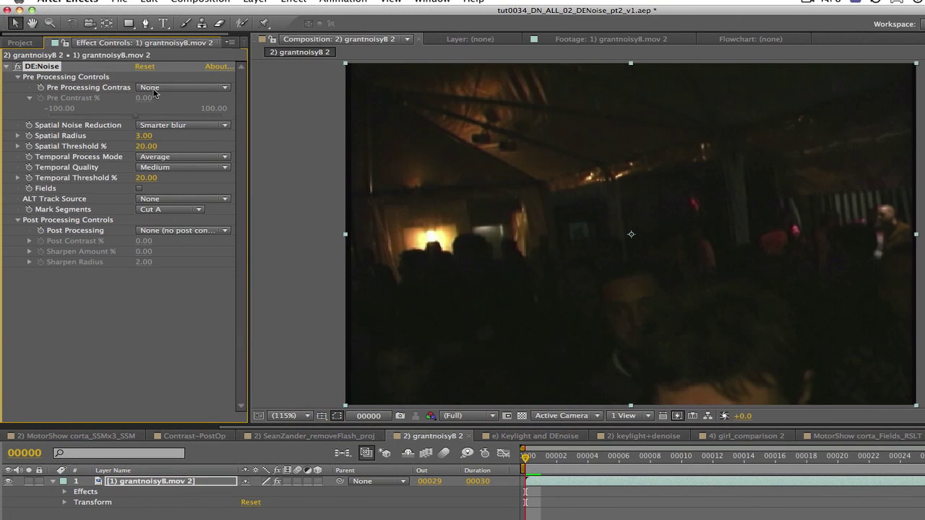
Step: Apply Contrast using global avg at 22.40% pre contrast, with Post Processing set to Undo pre contrast
click(158, 90)
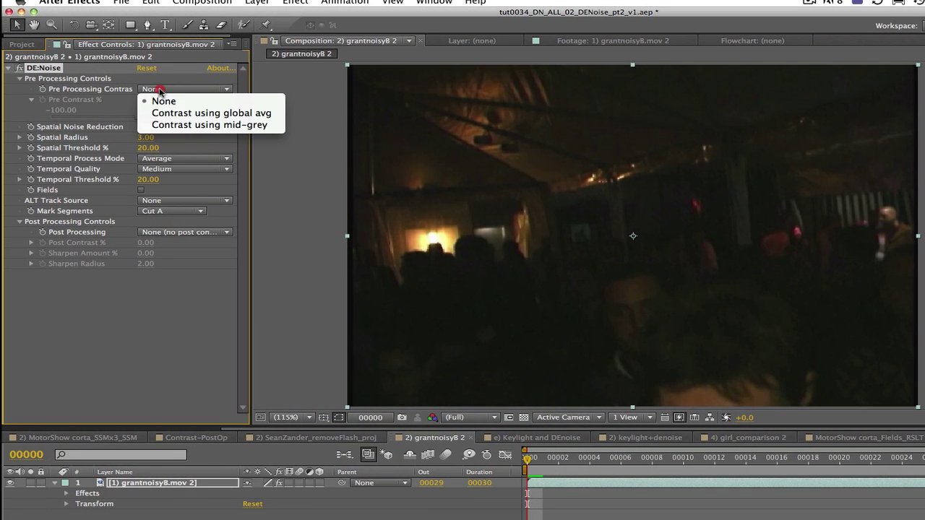
click(157, 113)
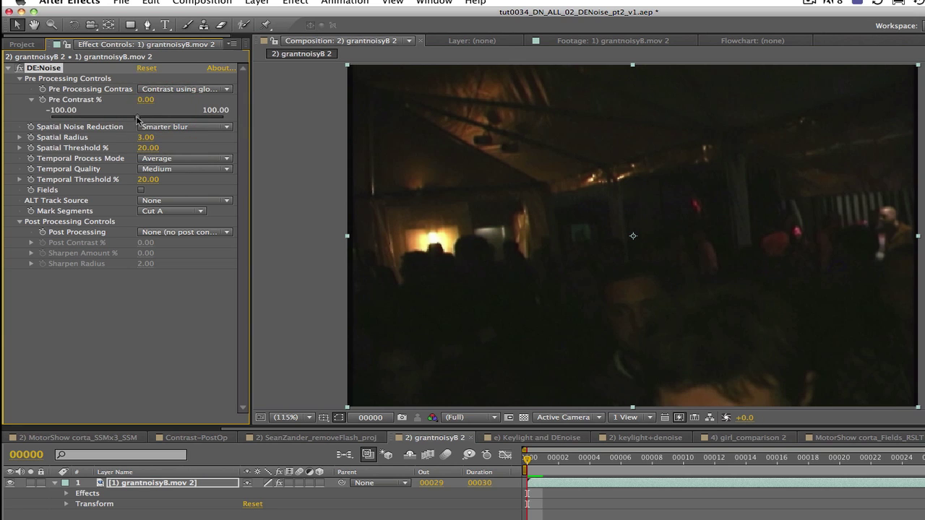
mouse_move(137, 117)
mouse_down()
mouse_move(170, 118)
mouse_move(155, 117)
mouse_up()
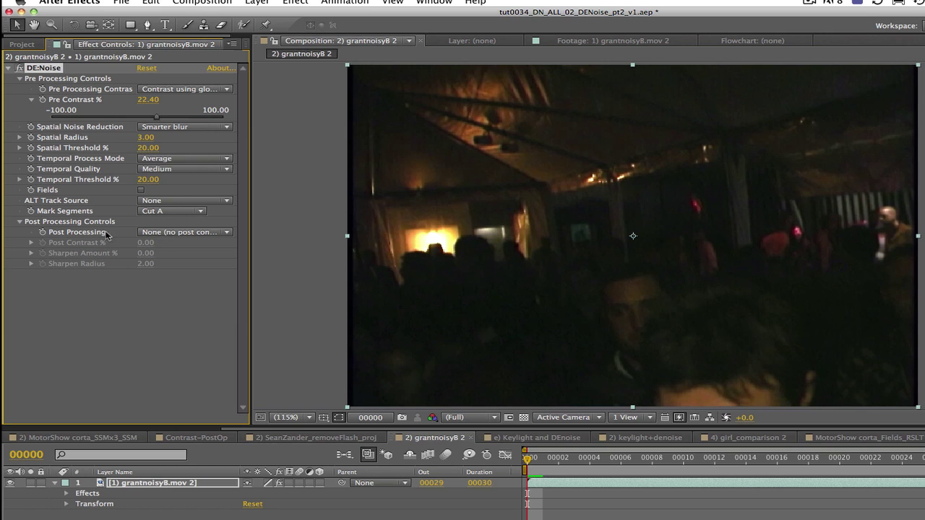
click(165, 233)
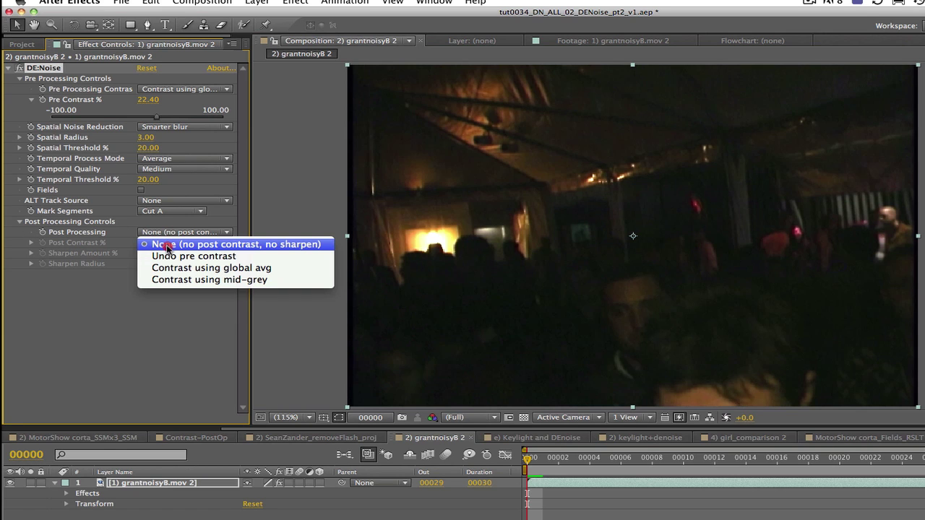
click(167, 256)
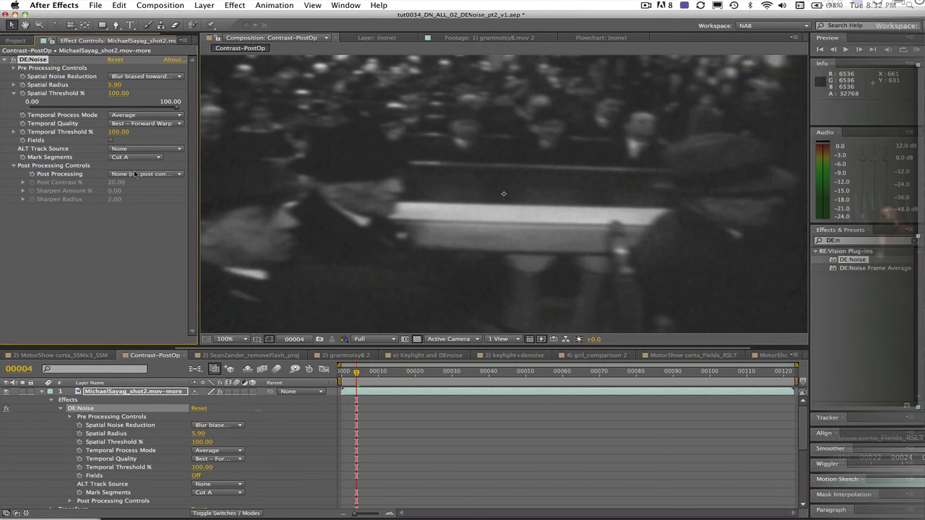
Step: Set Post Processing to Contrast using global avg and reveal the 20% Post Contrast % slider
click(144, 174)
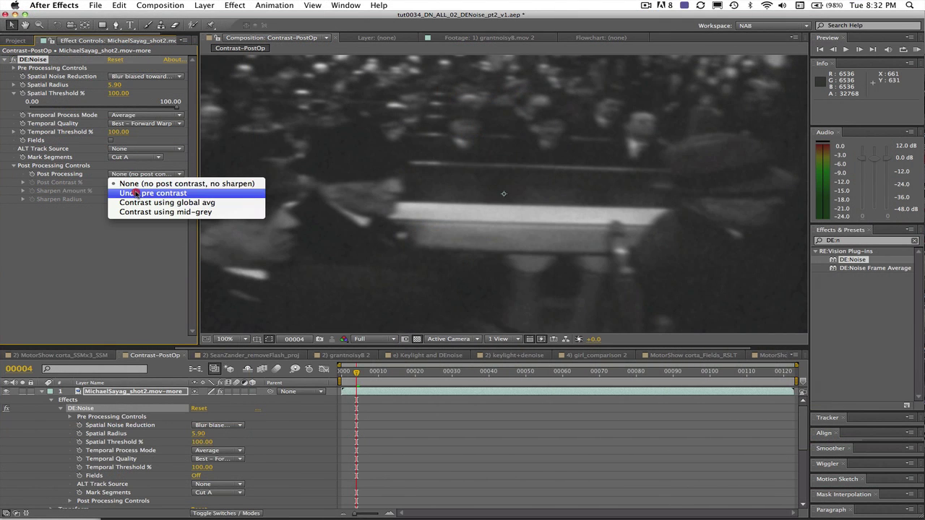
click(136, 204)
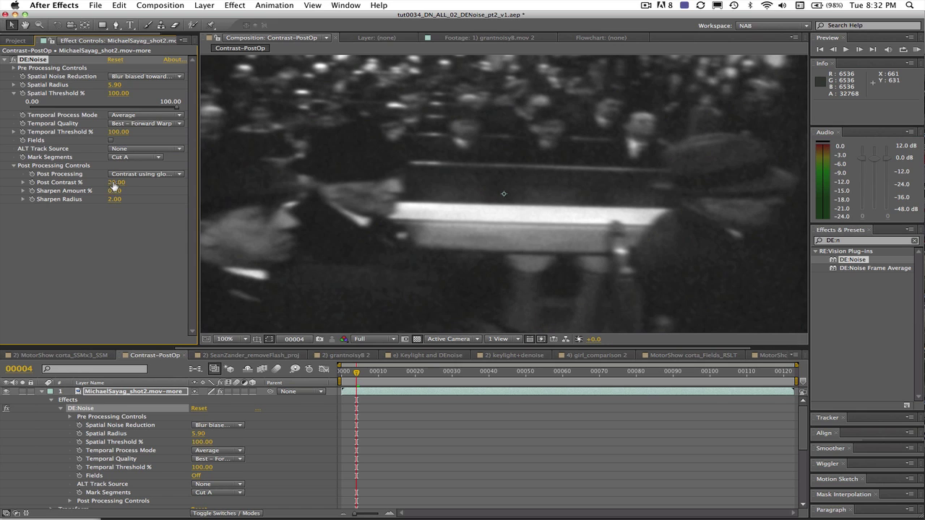
click(23, 183)
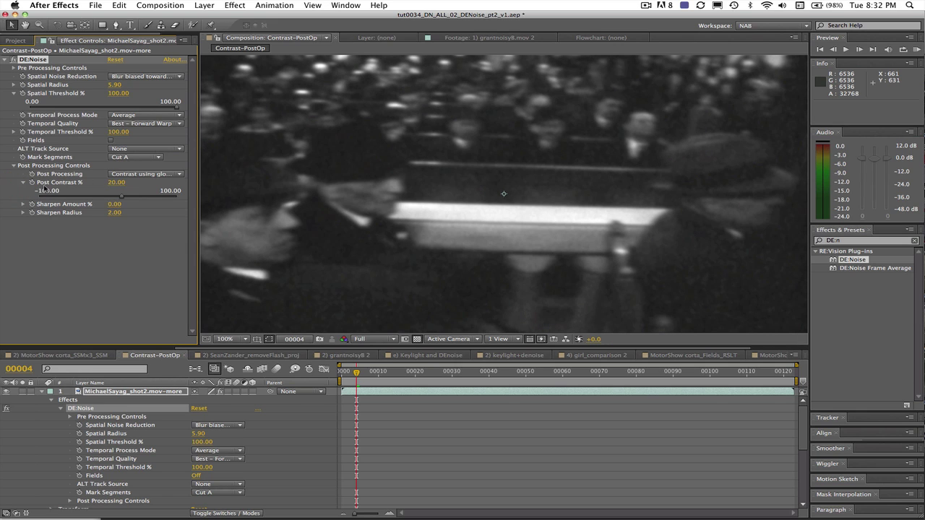